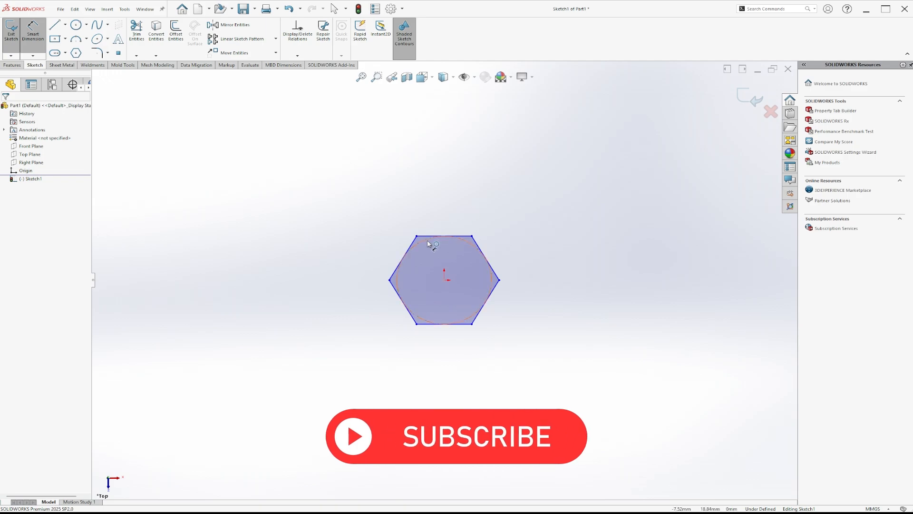
# Dimension the hexagon's inscribed circle to a 10 mm diameter and finish the sketch
pyautogui.click(430, 238)
pyautogui.click(483, 207)
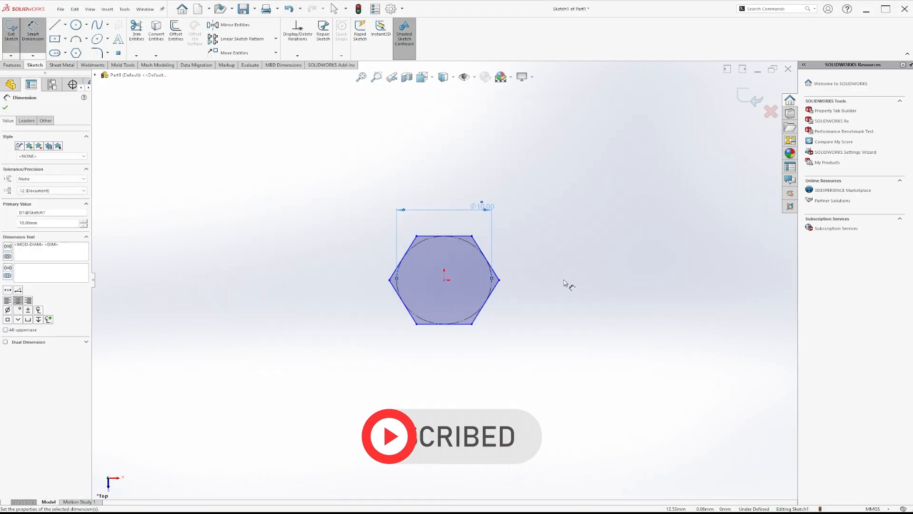
pyautogui.click(566, 284)
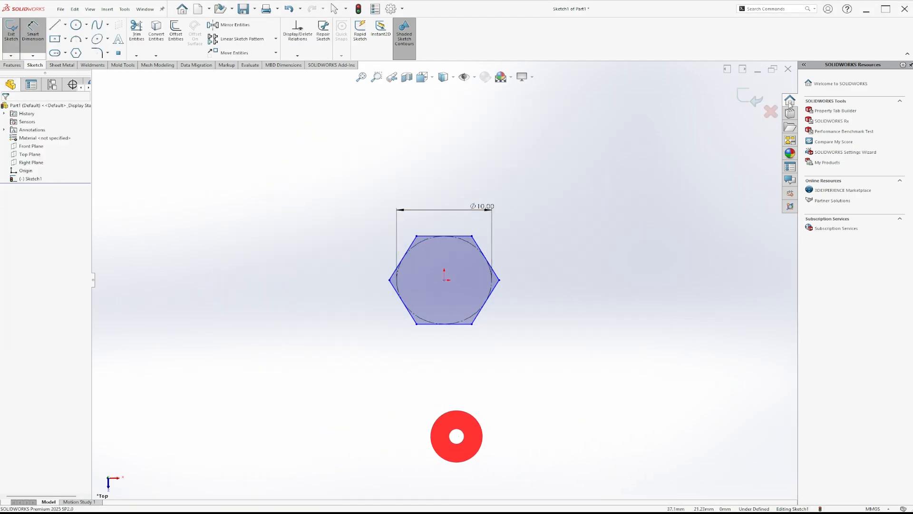
pyautogui.click(756, 101)
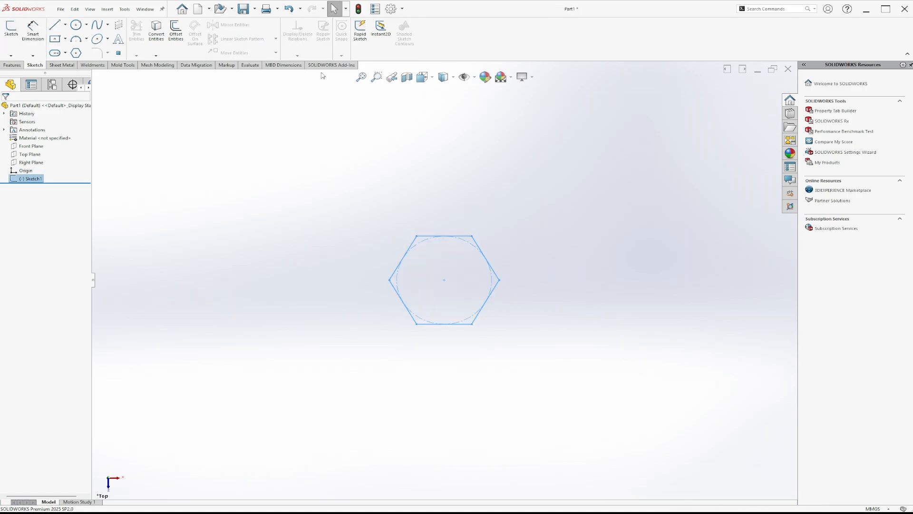
# Extrude the hexagon sketch 5 mm with the Mid Plane end condition
pyautogui.click(13, 65)
pyautogui.click(15, 32)
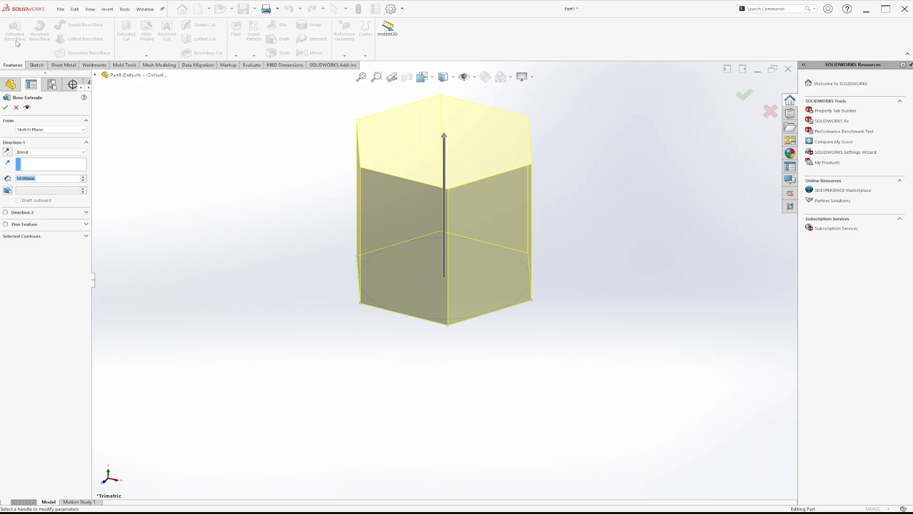
pyautogui.press('Return')
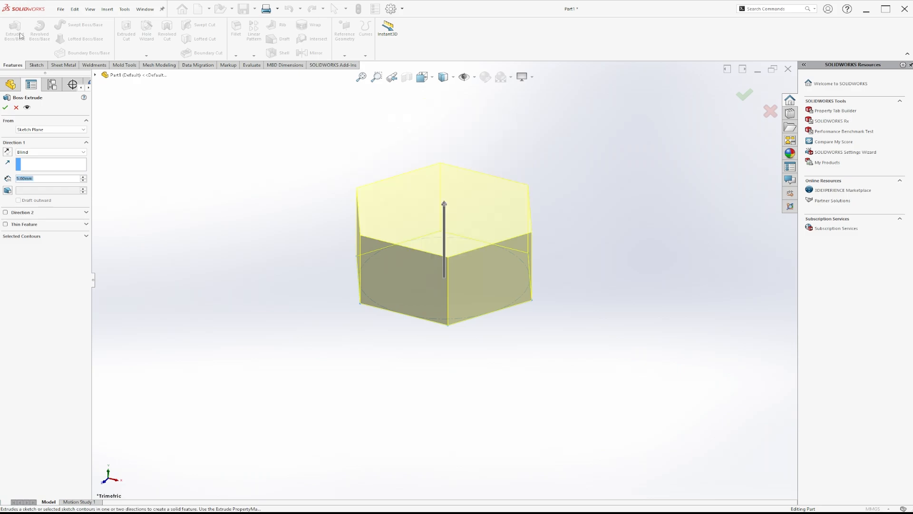
pyautogui.click(41, 151)
pyautogui.click(34, 183)
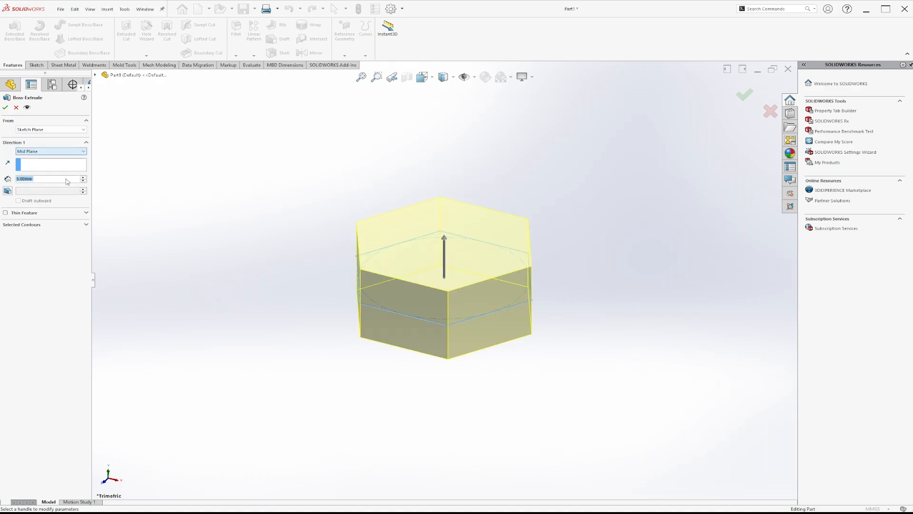
pyautogui.click(5, 109)
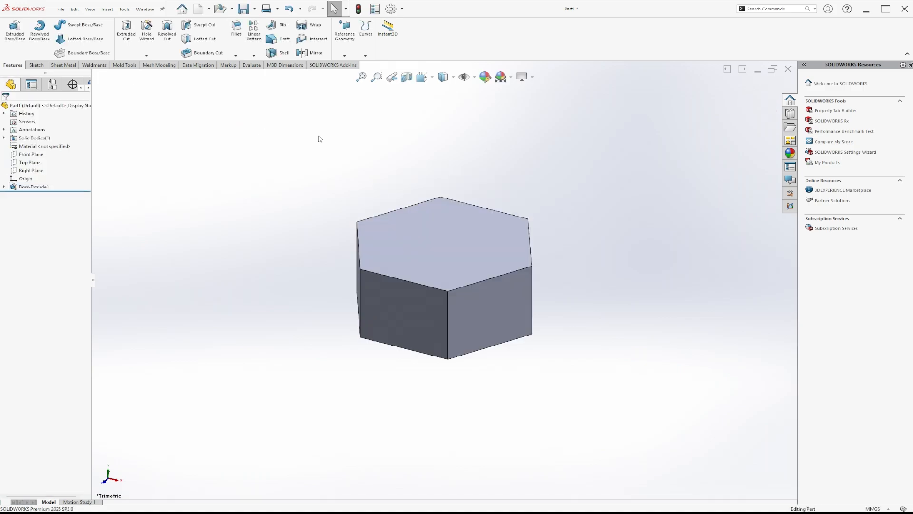
# Sketch a circle on the hexagonal body's top face, centred on the origin and touching the hexagon's sides, and finish the sketch
pyautogui.click(414, 227)
pyautogui.click(433, 218)
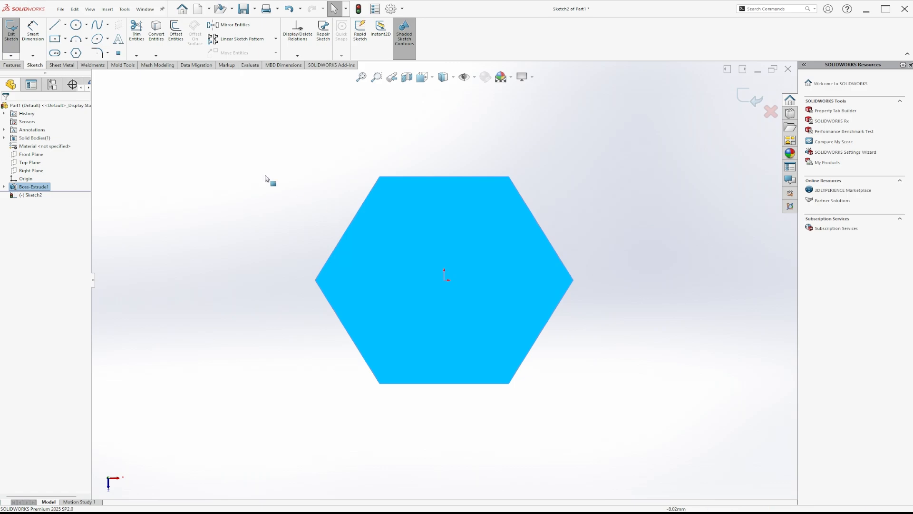
pyautogui.click(76, 25)
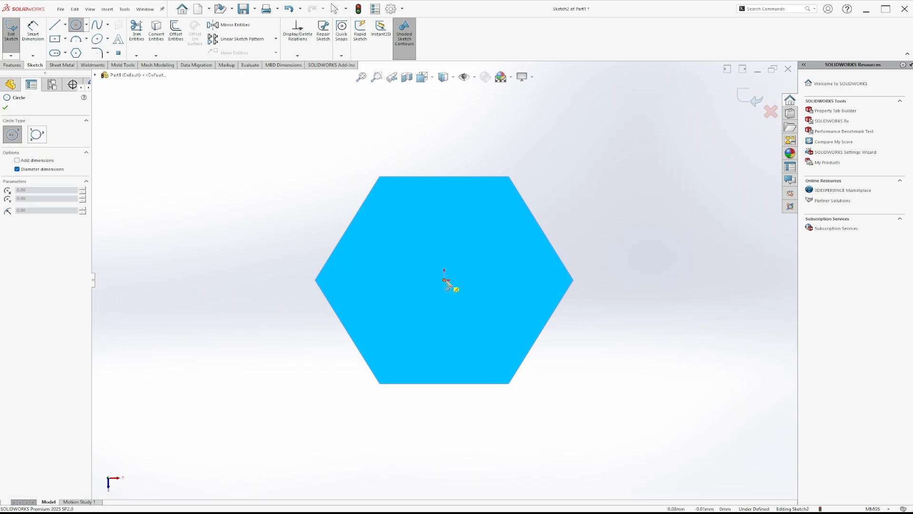
pyautogui.click(445, 280)
pyautogui.click(541, 229)
pyautogui.scroll(3, 563, 342)
pyautogui.moveTo(560, 342); pyautogui.dragTo(503, 356, button='middle')
pyautogui.press('Escape')
pyautogui.click(13, 51)
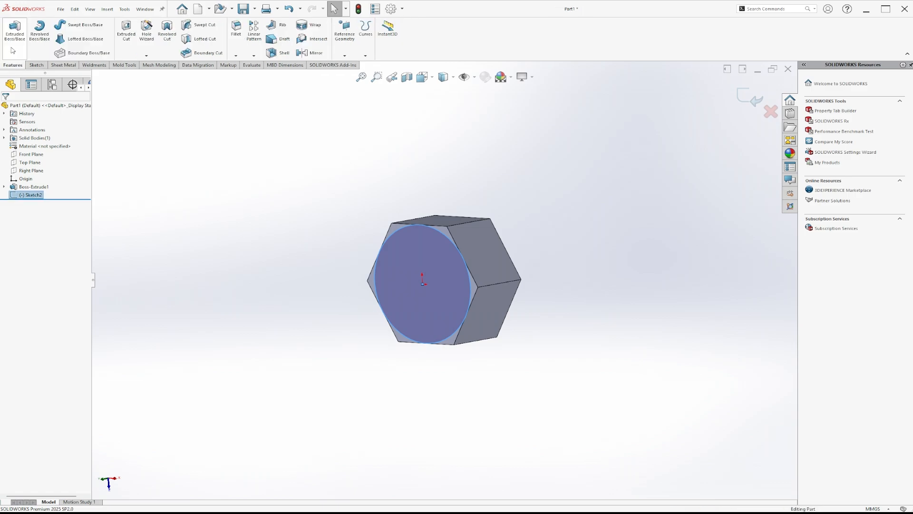
# Extrude-cut the top corners outside the circle 5 mm deep, with the cut side flipped and a 60° draft
pyautogui.click(126, 41)
pyautogui.click(19, 189)
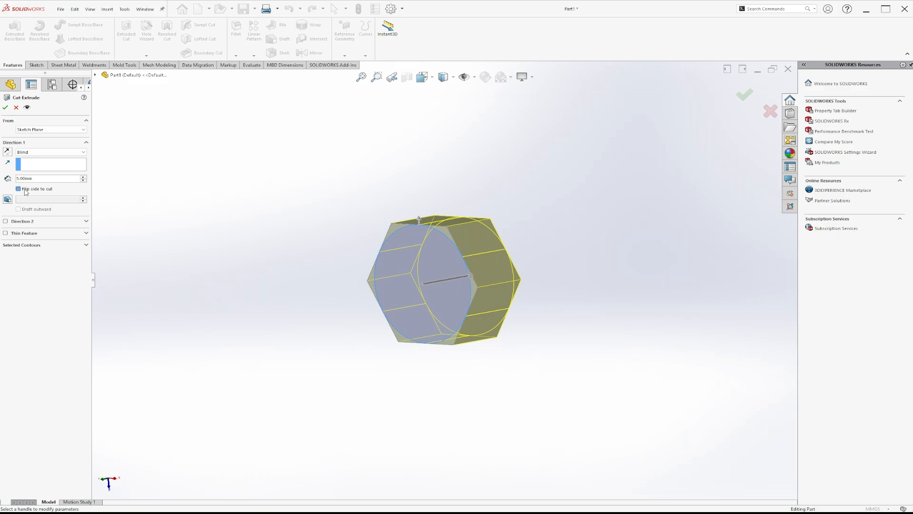
pyautogui.click(8, 199)
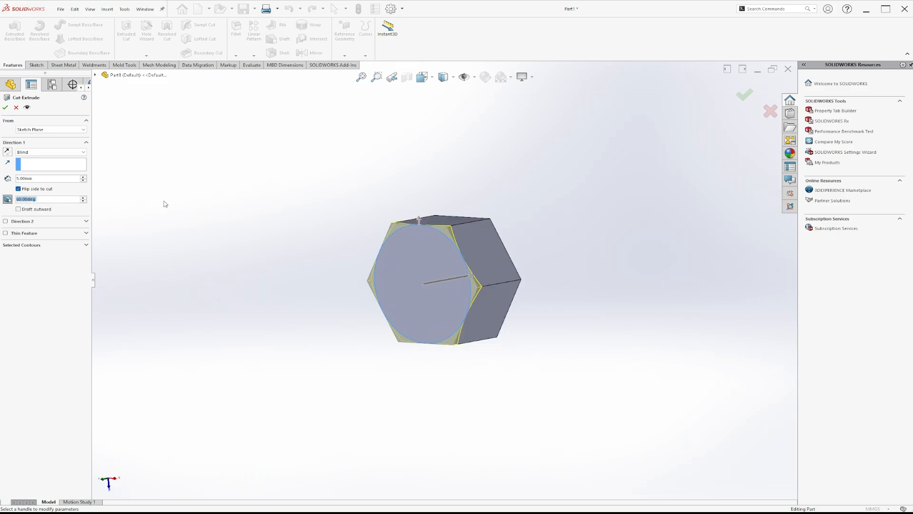
pyautogui.click(5, 108)
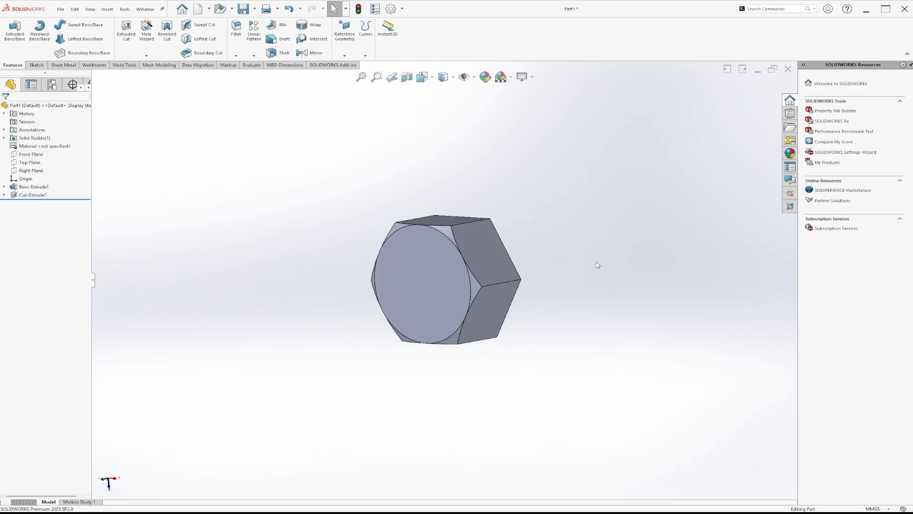
# Sketch an origin-centred circle touching the hexagon's sides on the opposite, uncut face and finish the sketch
pyautogui.moveTo(598, 264); pyautogui.dragTo(461, 296, button='middle')
pyautogui.click(463, 278)
pyautogui.hotkey('ctrl', '8')
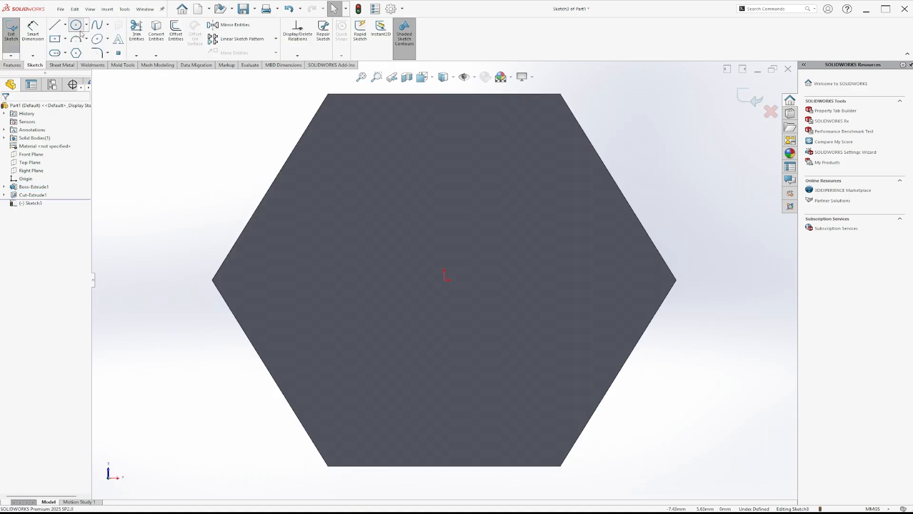
pyautogui.click(76, 25)
pyautogui.click(445, 280)
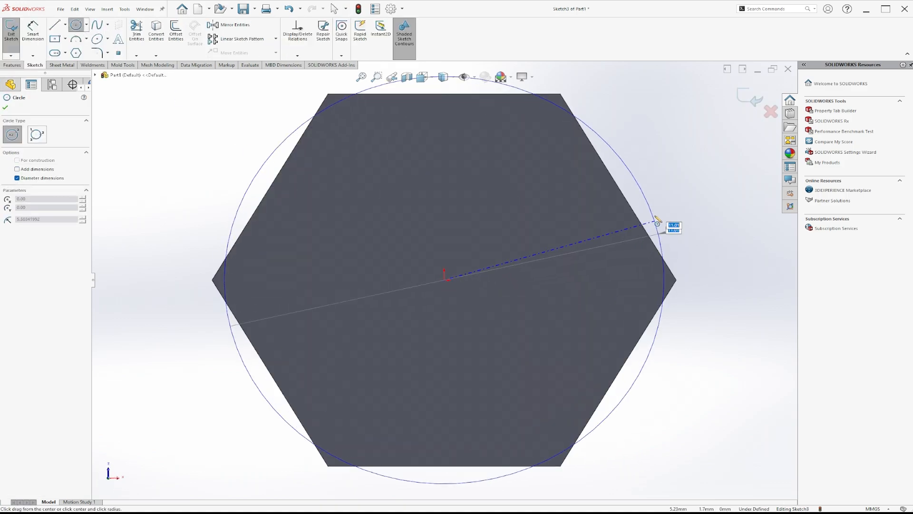
pyautogui.click(625, 197)
pyautogui.press('Escape')
pyautogui.scroll(3, 524, 274)
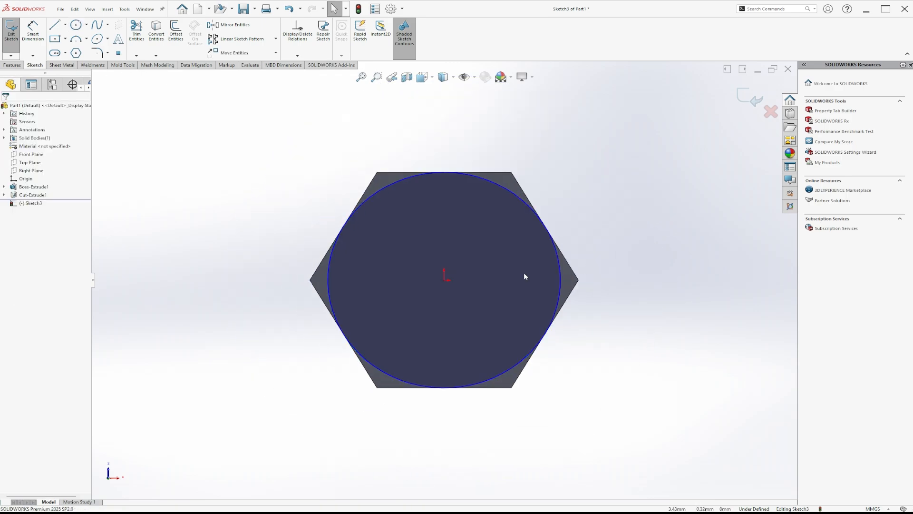
pyautogui.click(11, 30)
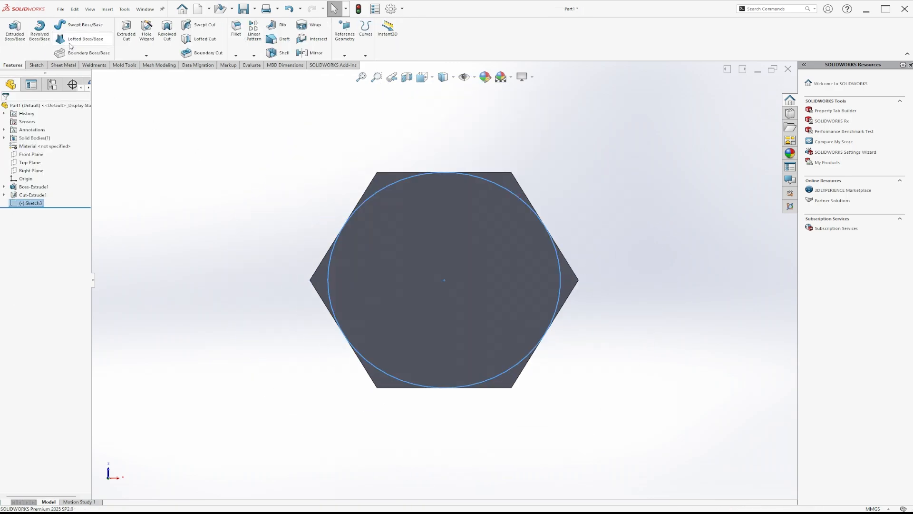
# Extrude-cut the corners outside the bottom-face circle 5 mm deep, with the cut side flipped and a 60° draft
pyautogui.click(133, 40)
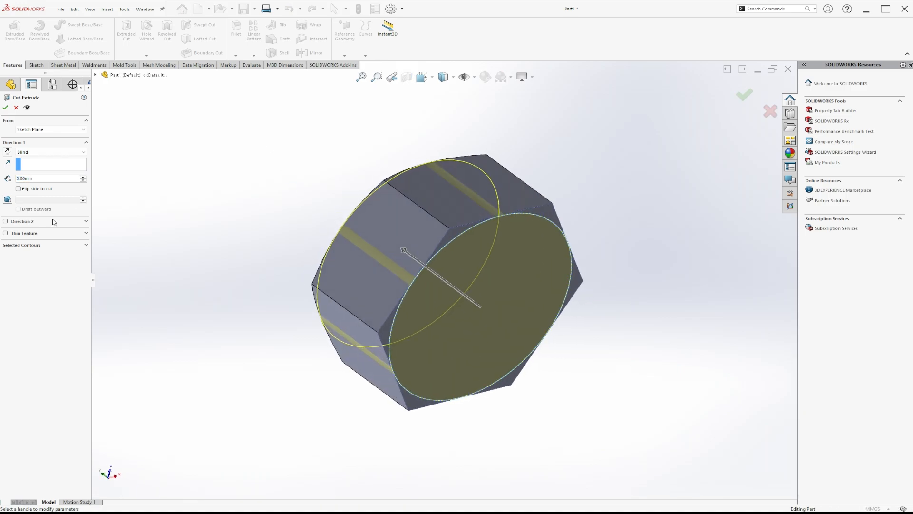
pyautogui.click(19, 189)
pyautogui.click(8, 200)
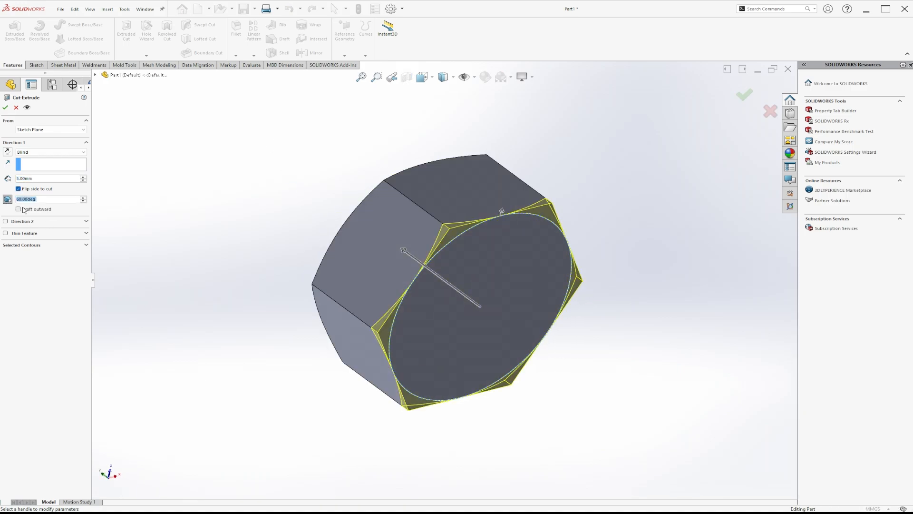
pyautogui.click(5, 109)
# Sketch a smaller circle, about 3.5 mm in diameter, centred on the origin on the top round face
pyautogui.moveTo(532, 259); pyautogui.dragTo(421, 246, button='middle')
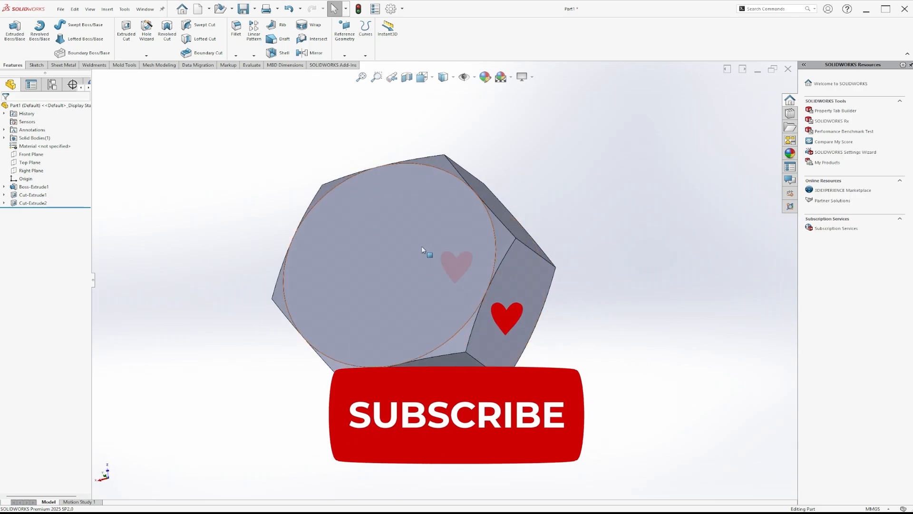
pyautogui.click(453, 244)
pyautogui.click(442, 240)
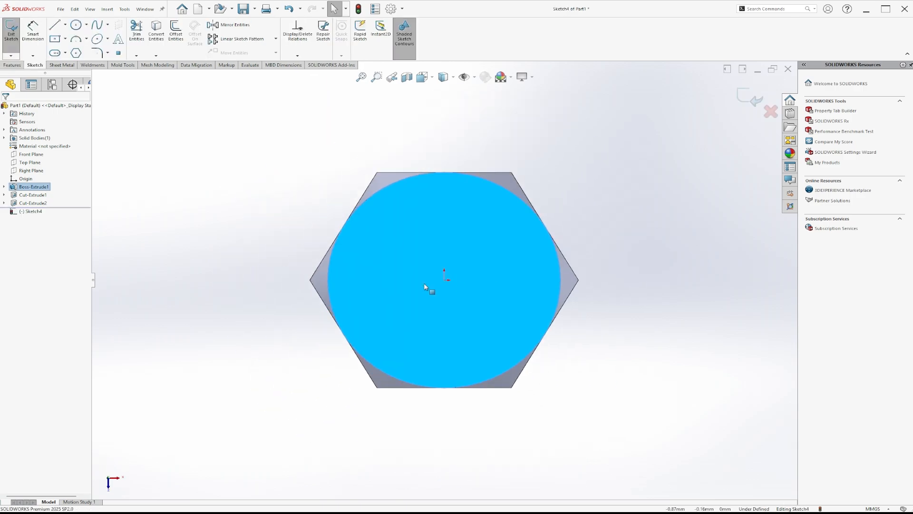
pyautogui.click(76, 25)
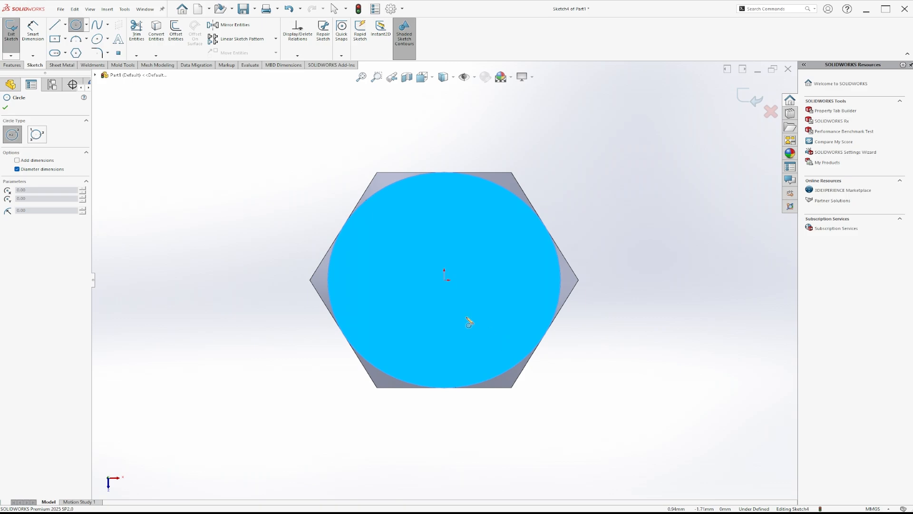
pyautogui.click(444, 281)
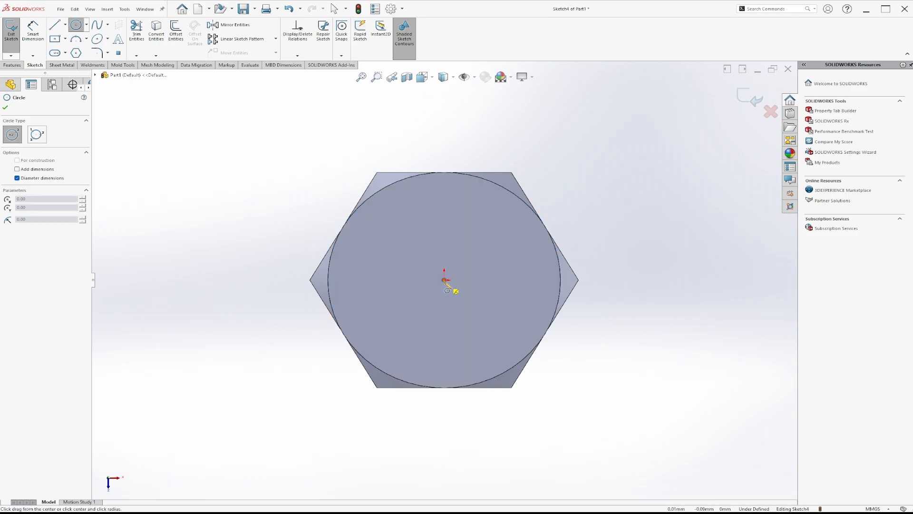
pyautogui.click(453, 316)
pyautogui.press('Escape')
# Dimension the small centre circle to a 5 mm diameter and finish the sketch
pyautogui.click(34, 35)
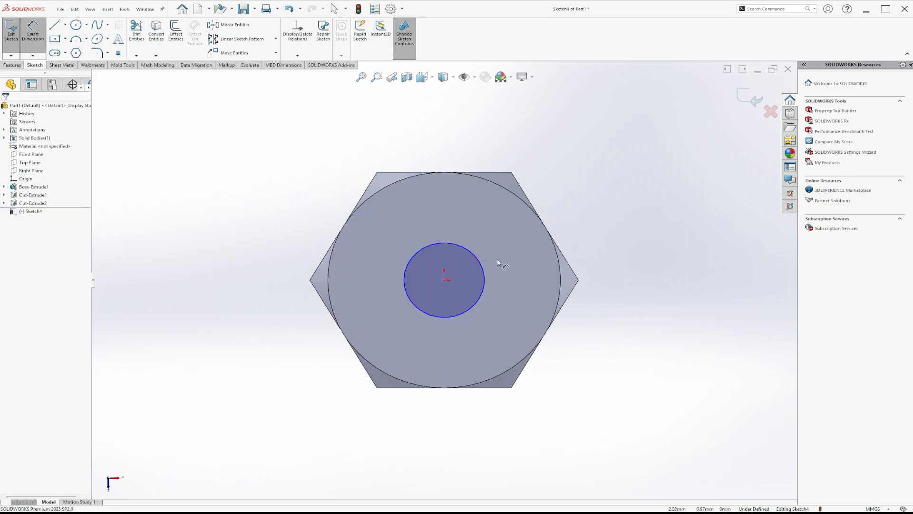
pyautogui.click(479, 261)
pyautogui.click(504, 249)
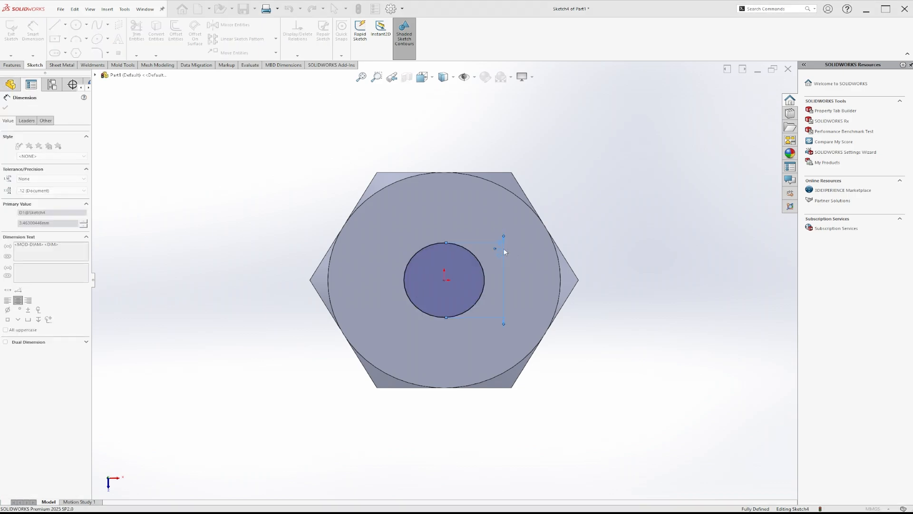
pyautogui.write('5')
pyautogui.press('Return')
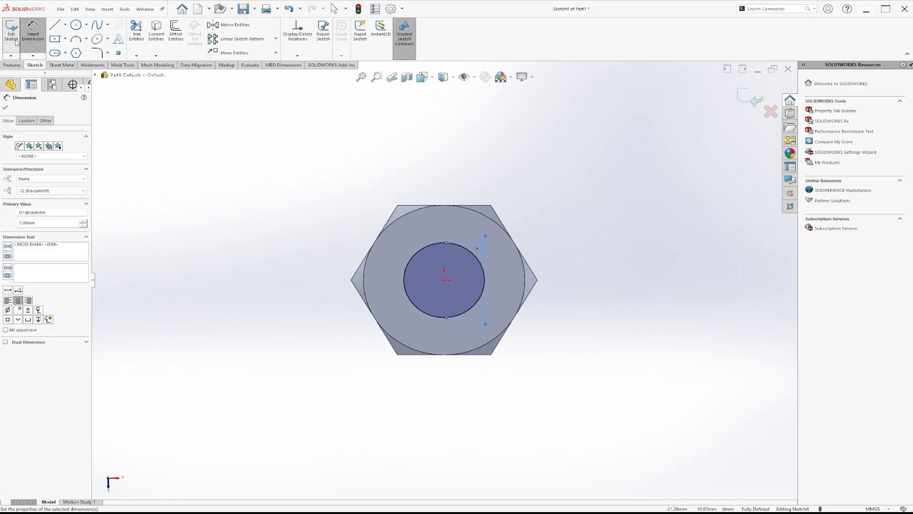
pyautogui.click(15, 42)
# Extrude-cut the centre circle all the way through the body to form the bore
pyautogui.click(126, 31)
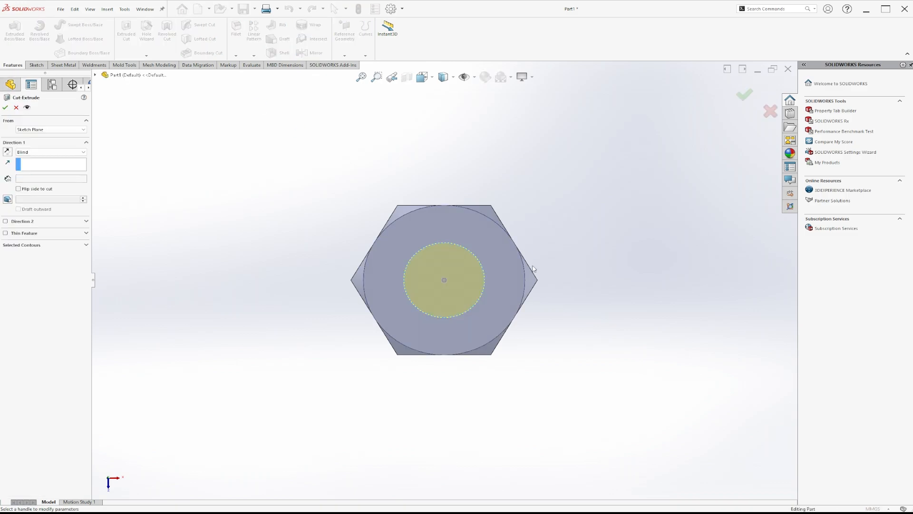
pyautogui.click(27, 168)
pyautogui.click(6, 108)
# Chamfer the circular bore edges on both faces with a 1 mm distance at 45°
pyautogui.moveTo(292, 236); pyautogui.dragTo(500, 236, button='middle')
pyautogui.press('f')
pyautogui.scroll(3, 449, 267)
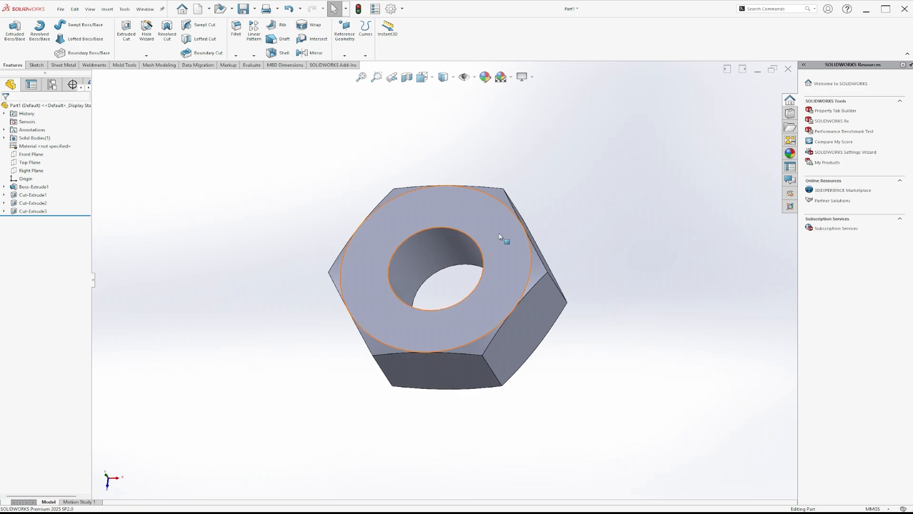
pyautogui.scroll(-2, 471, 212)
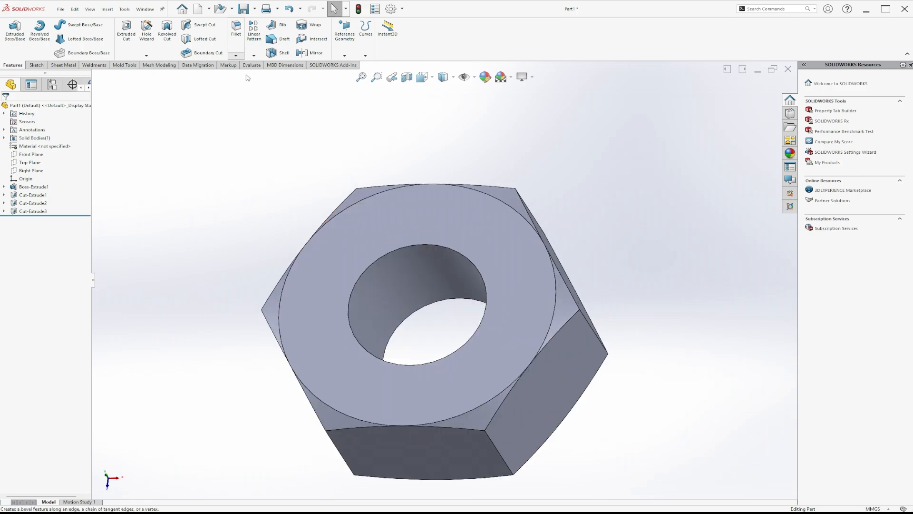
pyautogui.click(410, 244)
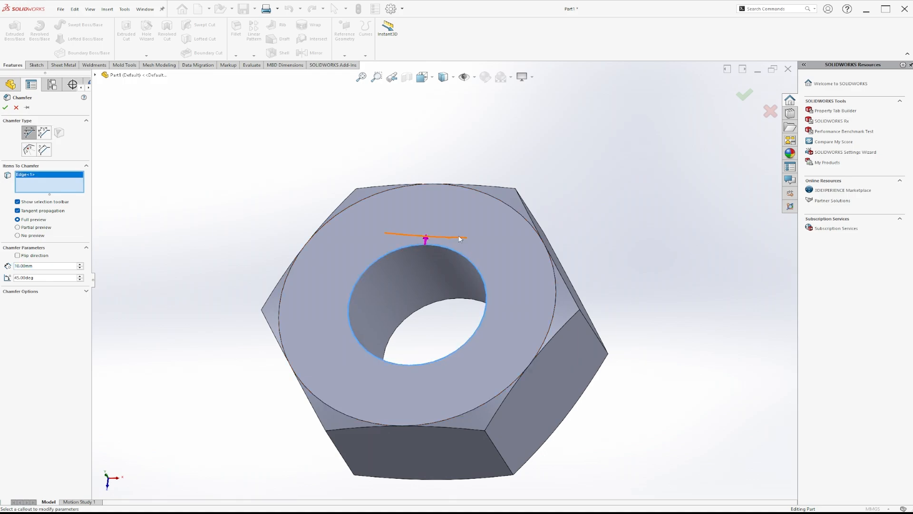
pyautogui.scroll(3, 459, 238)
pyautogui.moveTo(664, 308); pyautogui.dragTo(410, 276, button='middle')
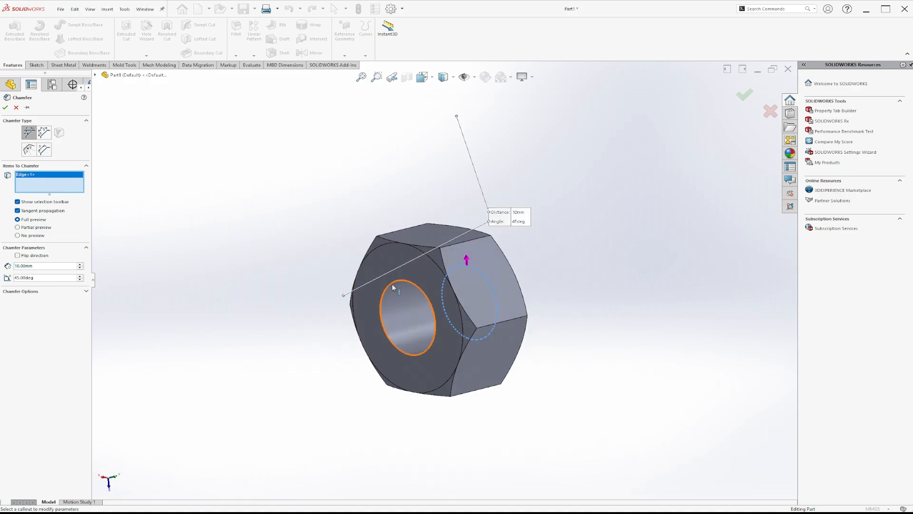
pyautogui.click(392, 285)
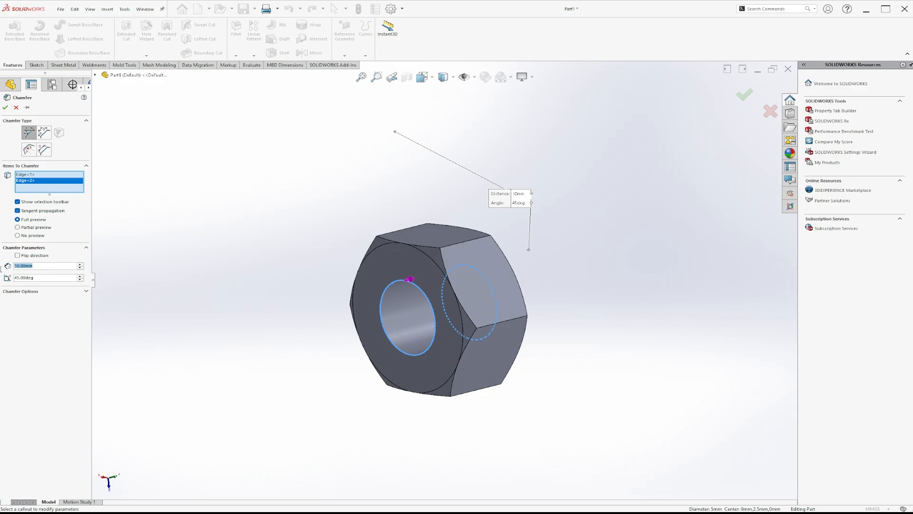
pyautogui.write('1')
pyautogui.press('Return')
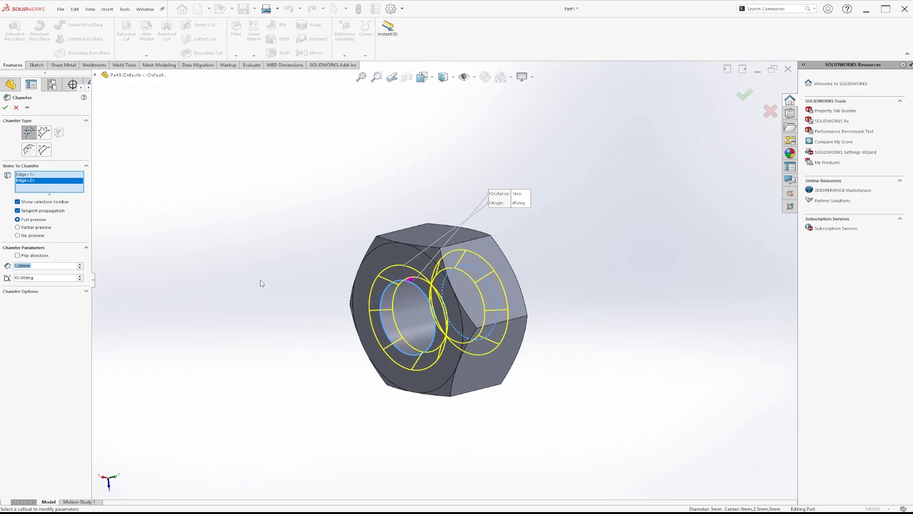
pyautogui.click(6, 109)
# Reduce the distance of the existing bore-edge chamfer to 0.5 mm
pyautogui.moveTo(377, 342); pyautogui.dragTo(513, 259, button='middle')
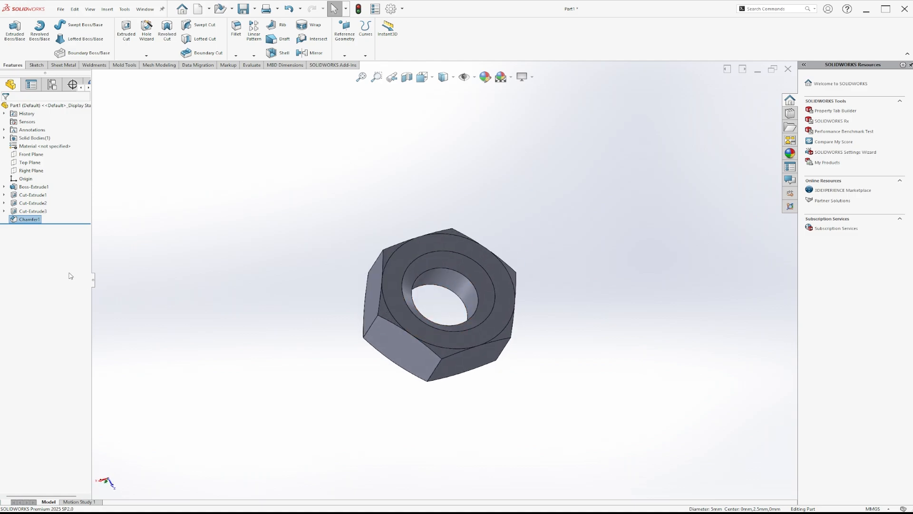
pyautogui.click(39, 219)
pyautogui.click(48, 205)
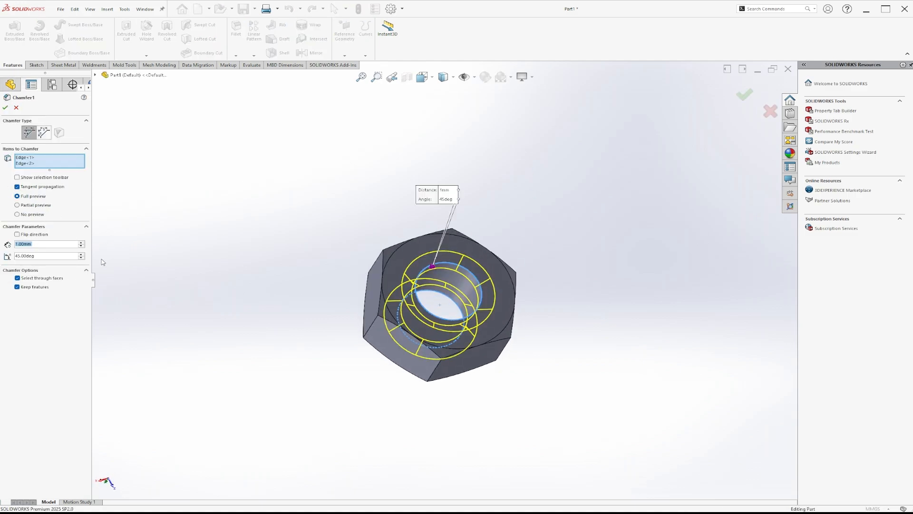
pyautogui.write('0.5')
pyautogui.press('Return')
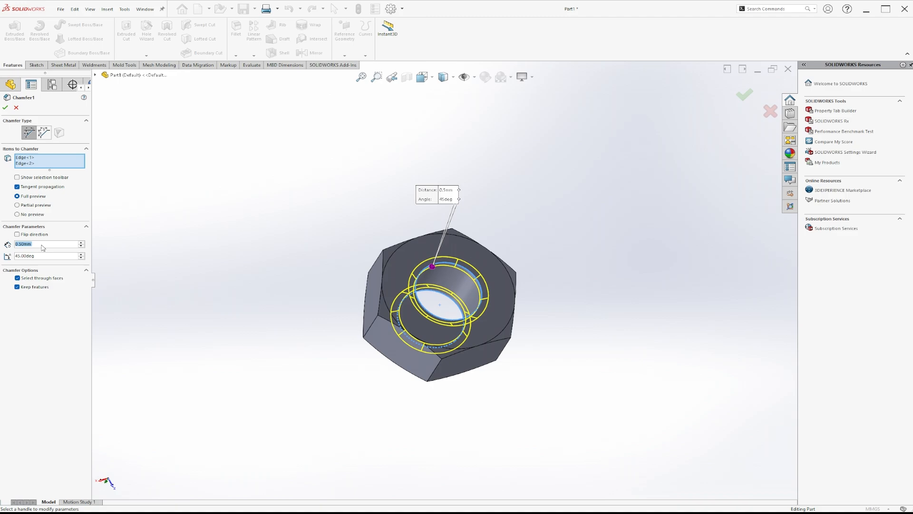
pyautogui.click(7, 108)
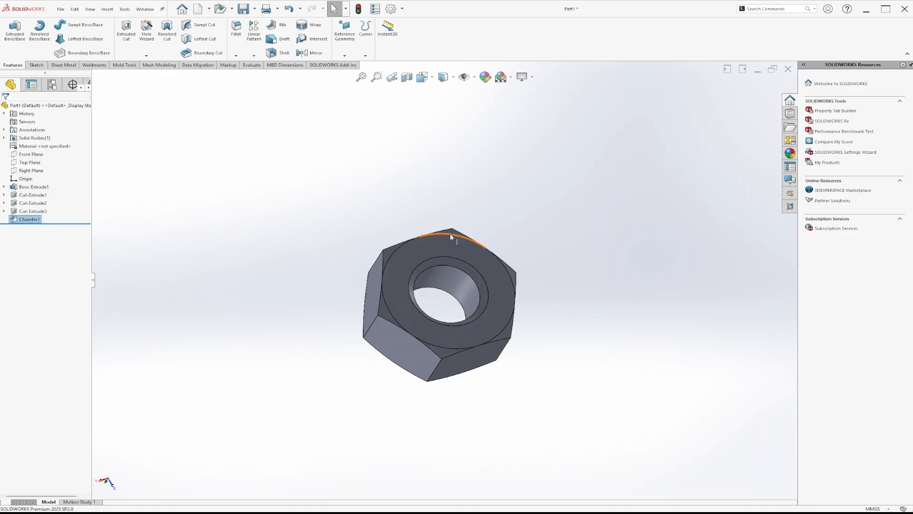
# Set up a Metric Tap M6x1.0 cut thread starting at the bore's inner chamfer edge and ending at the matching edge on the opposite face
pyautogui.scroll(2, 443, 276)
pyautogui.moveTo(442, 315); pyautogui.dragTo(538, 143, button='middle')
pyautogui.scroll(-3, 415, 330)
pyautogui.moveTo(416, 329); pyautogui.dragTo(459, 180, button='middle')
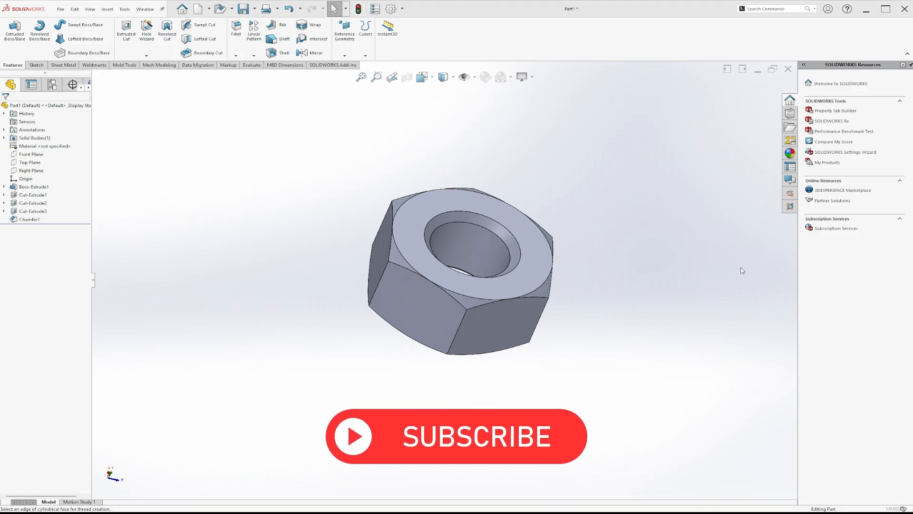
pyautogui.click(470, 223)
pyautogui.moveTo(550, 327); pyautogui.dragTo(590, 321, button='middle')
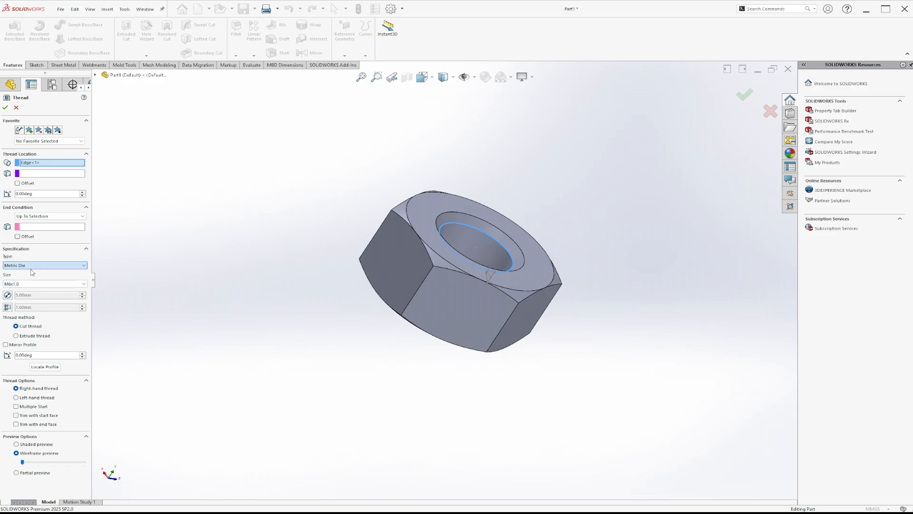
pyautogui.click(30, 286)
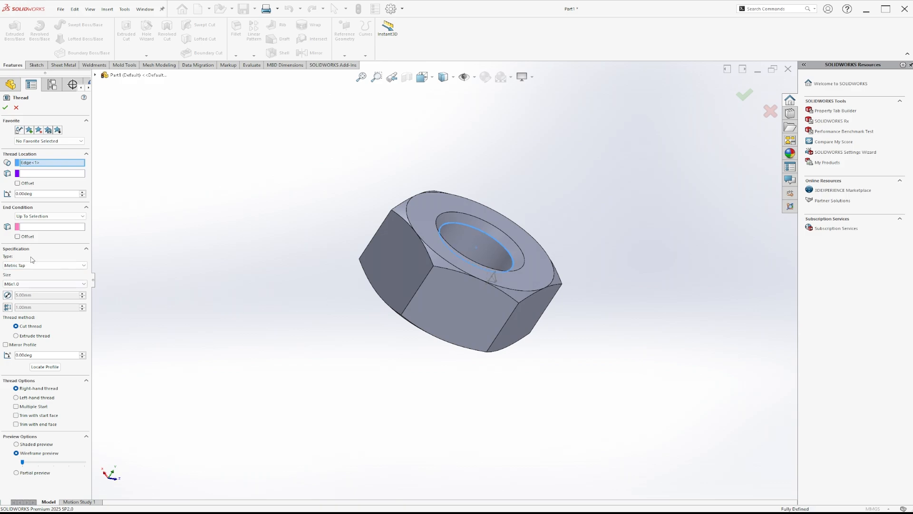
pyautogui.click(37, 227)
pyautogui.moveTo(316, 339); pyautogui.dragTo(486, 339, button='middle')
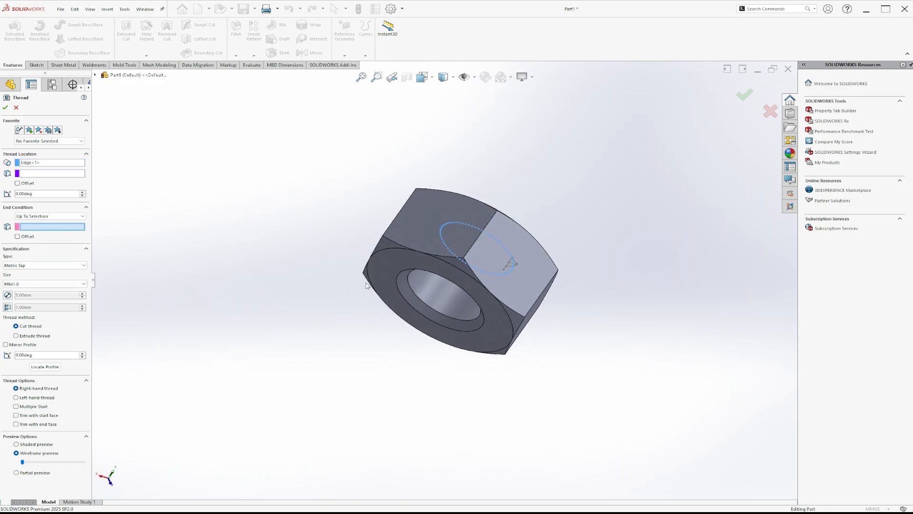
pyautogui.click(474, 322)
pyautogui.moveTo(423, 407); pyautogui.dragTo(246, 367, button='middle')
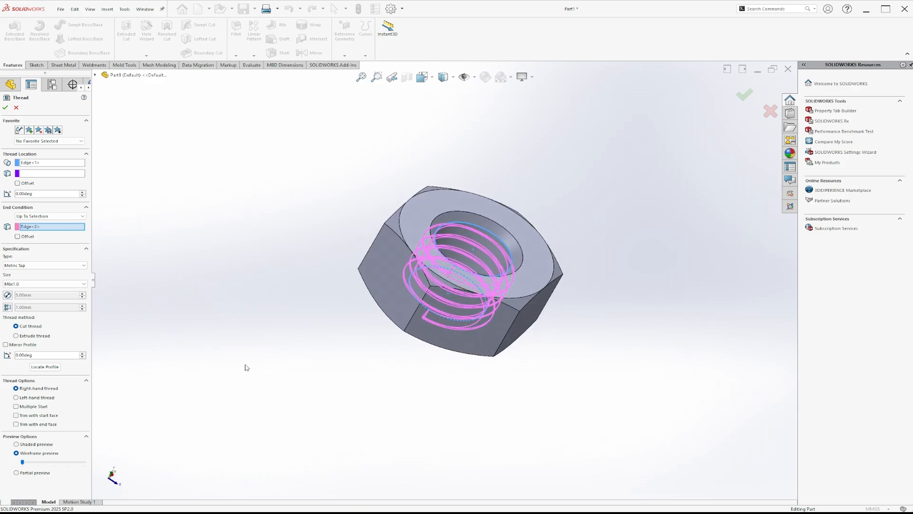
# Offset the thread's start by 1.20 mm in the reversed direction, outward past the bore edge, and create the thread
pyautogui.click(17, 183)
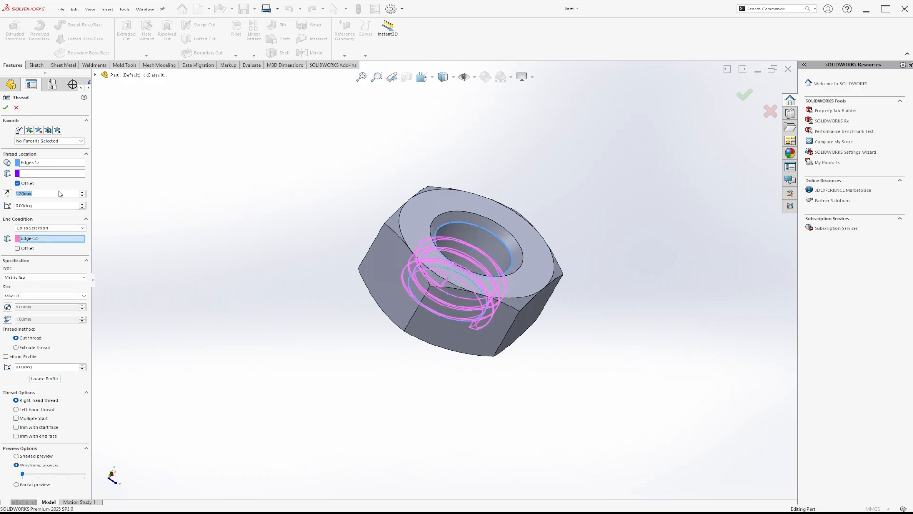
pyautogui.click(8, 194)
pyautogui.moveTo(364, 271); pyautogui.dragTo(440, 205, button='middle')
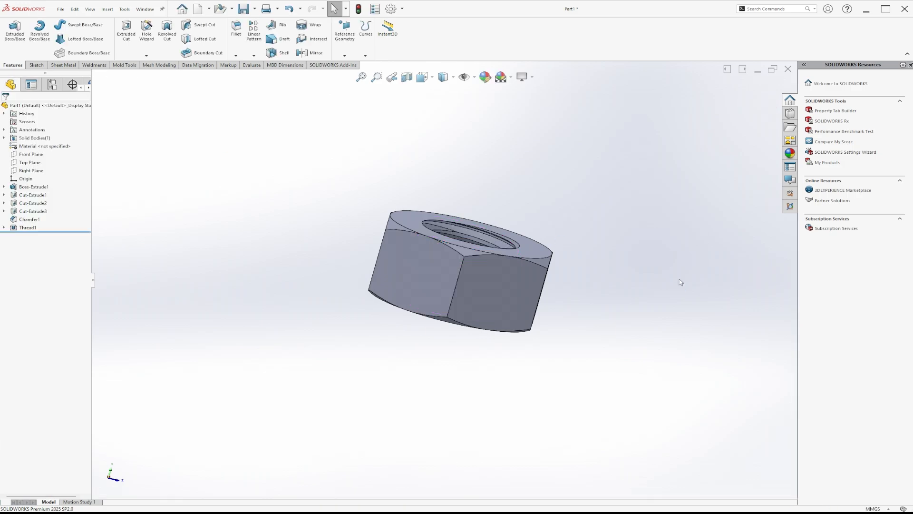
# Examine the cut thread inside the bore and how it ends at both faces of the nut
pyautogui.moveTo(681, 281); pyautogui.dragTo(661, 444, button='middle')
pyautogui.scroll(-2, 474, 247)
pyautogui.scroll(-3, 475, 247)
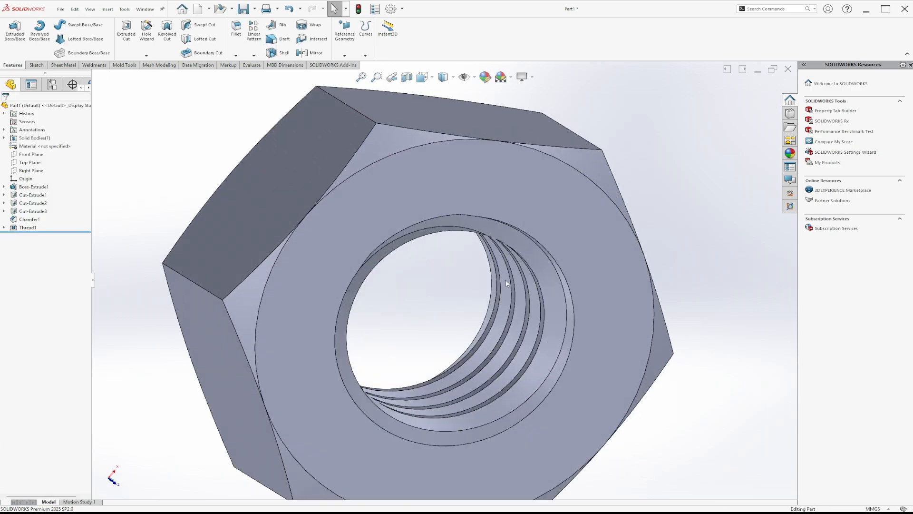
pyautogui.moveTo(506, 282); pyautogui.dragTo(526, 336, button='middle')
pyautogui.scroll(4, 526, 336)
pyautogui.scroll(-2, 517, 225)
pyautogui.scroll(2, 420, 309)
pyautogui.moveTo(420, 308); pyautogui.dragTo(475, 262, button='middle')
pyautogui.scroll(-3, 475, 262)
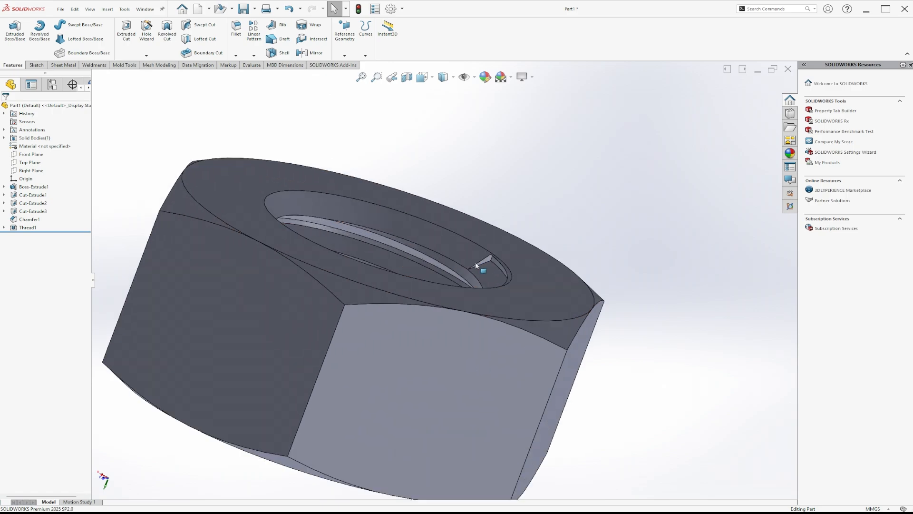
# Edit the thread to add a 1.00 mm offset at its end condition
pyautogui.click(27, 227)
pyautogui.click(30, 209)
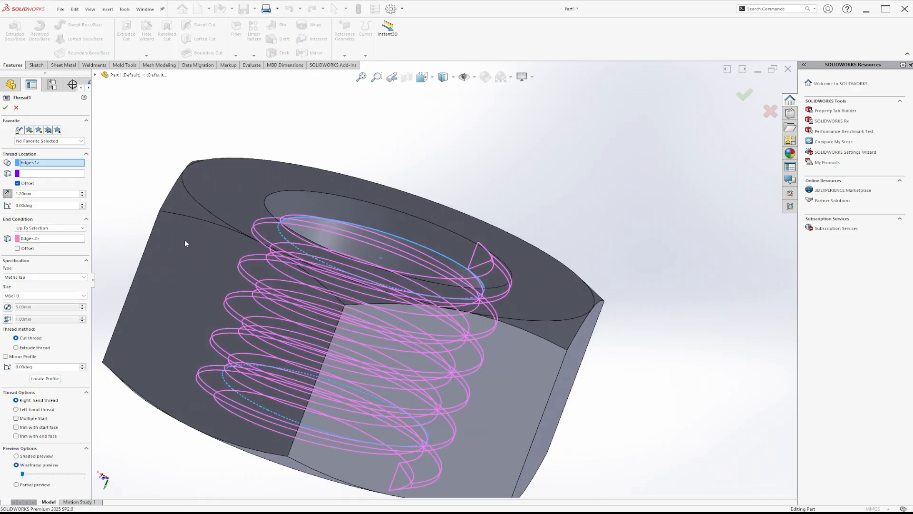
pyautogui.click(17, 248)
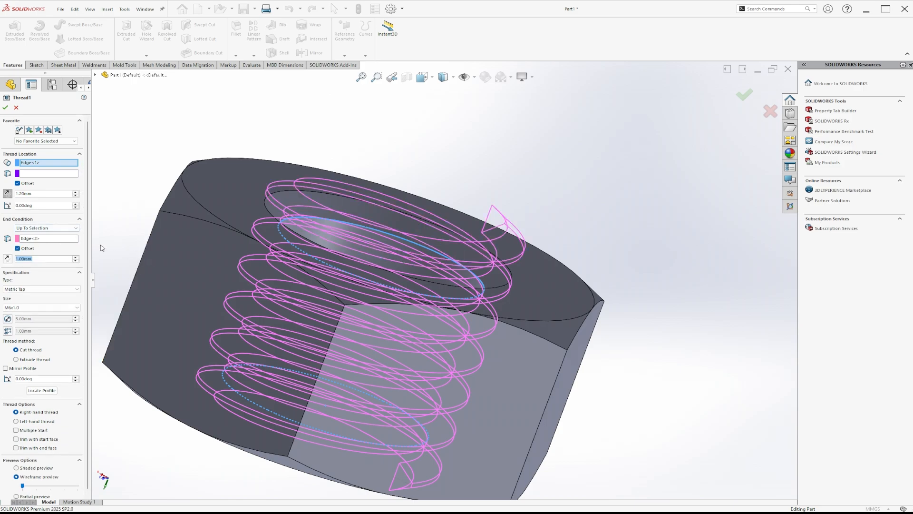
pyautogui.click(9, 109)
# Apply the polished aluminum appearance to the whole nut
pyautogui.moveTo(625, 260); pyautogui.dragTo(257, 322, button='middle')
pyautogui.scroll(-3, 534, 335)
pyautogui.moveTo(509, 316); pyautogui.dragTo(397, 240, button='middle')
pyautogui.scroll(2, 397, 242)
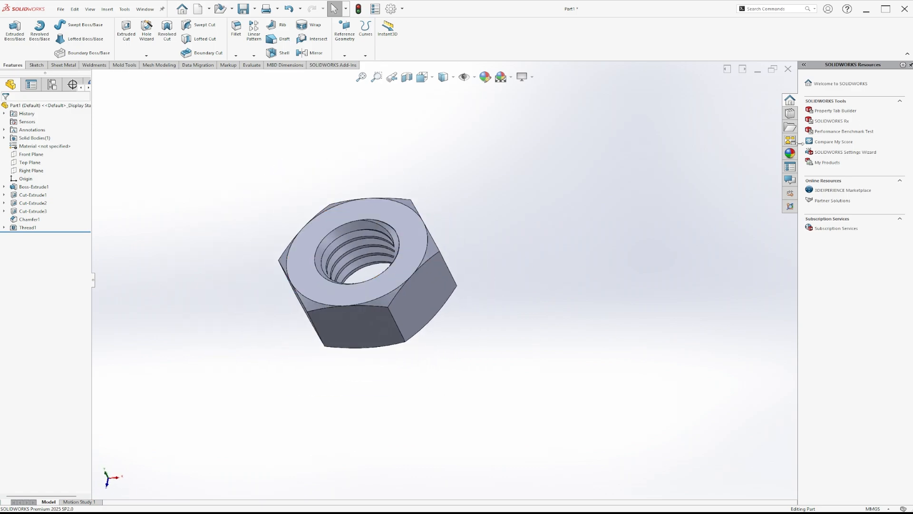
pyautogui.click(790, 153)
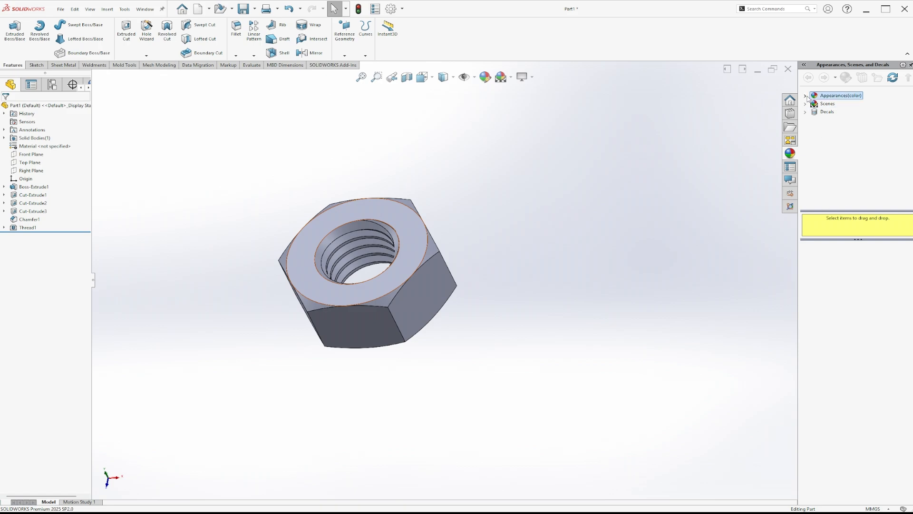
pyautogui.click(806, 96)
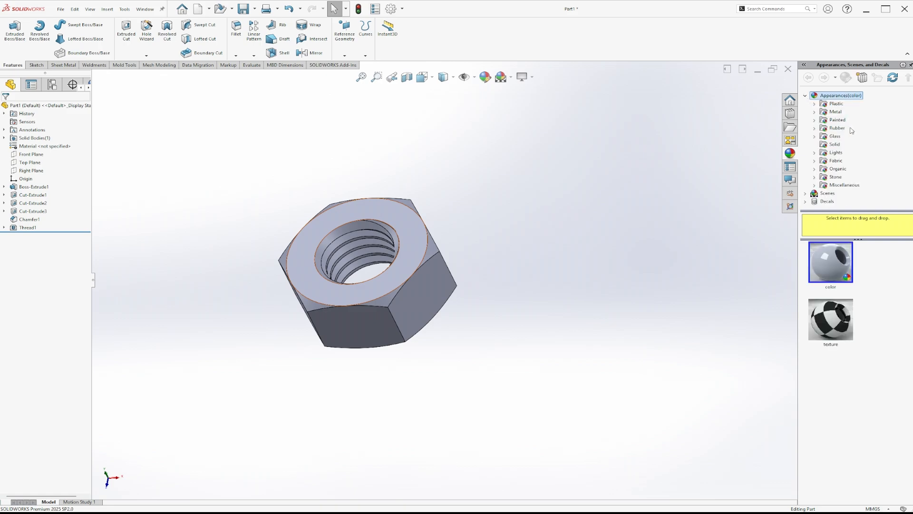
pyautogui.click(815, 112)
pyautogui.click(844, 104)
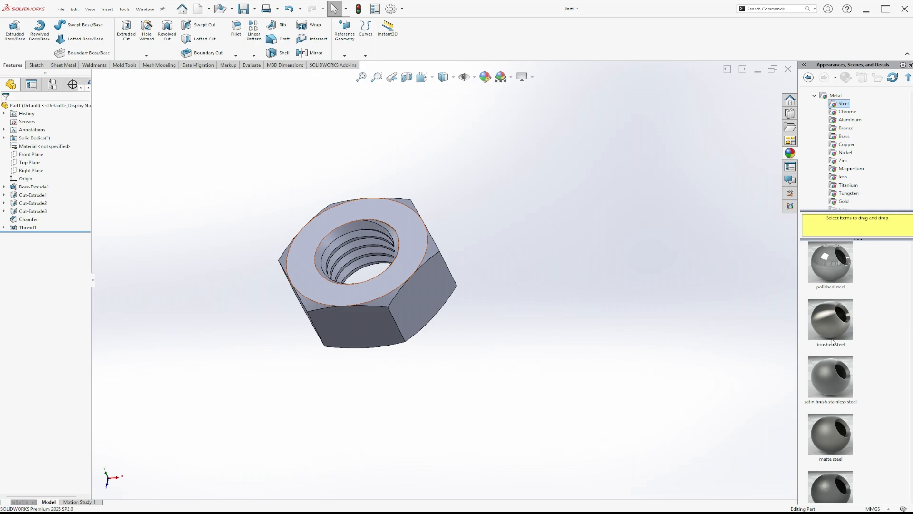
pyautogui.click(852, 121)
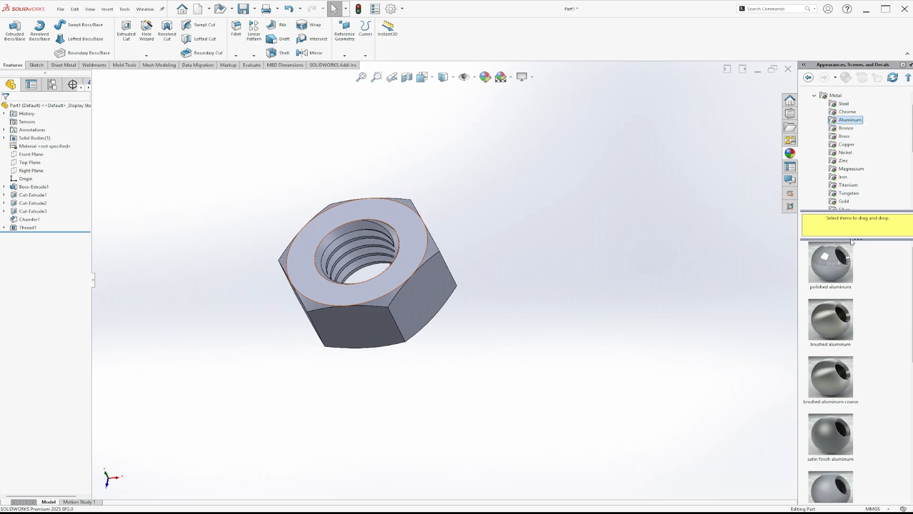
pyautogui.click(831, 268)
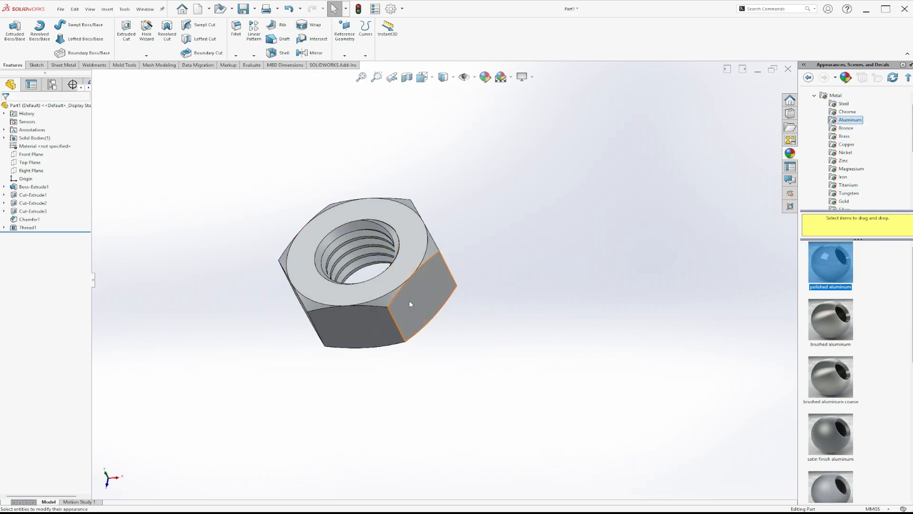
pyautogui.moveTo(409, 301); pyautogui.dragTo(426, 306, button='middle')
pyautogui.scroll(-3, 352, 226)
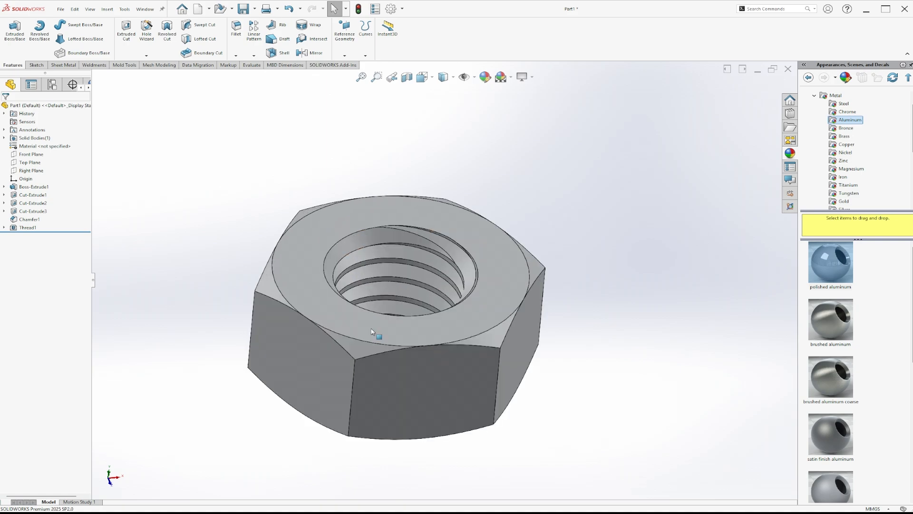
pyautogui.moveTo(547, 310); pyautogui.dragTo(565, 310, button='middle')
pyautogui.scroll(-2, 425, 264)
pyautogui.scroll(2, 424, 264)
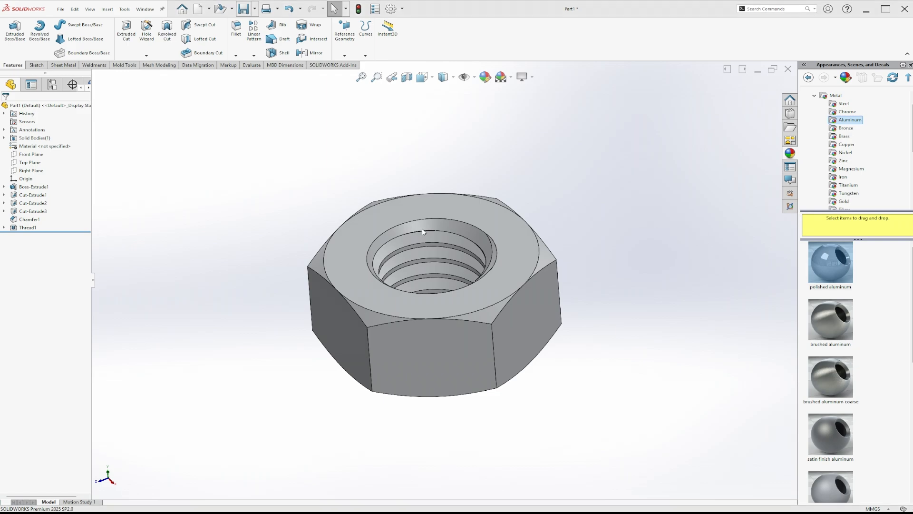